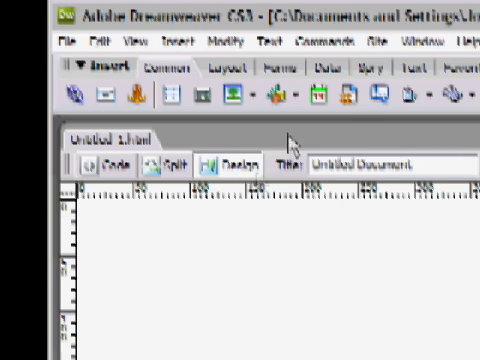
# - Insert a Spry Accordion widget with Label 1 and Label 2 panels from the Spry insert tab
pyautogui.click(370, 68)
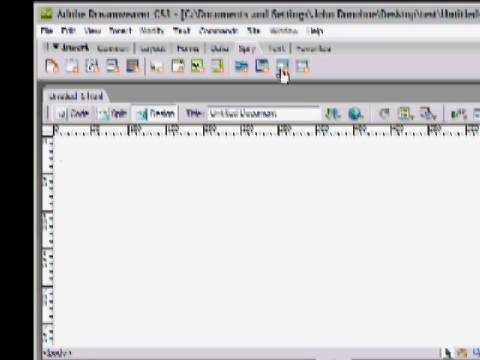
pyautogui.click(283, 72)
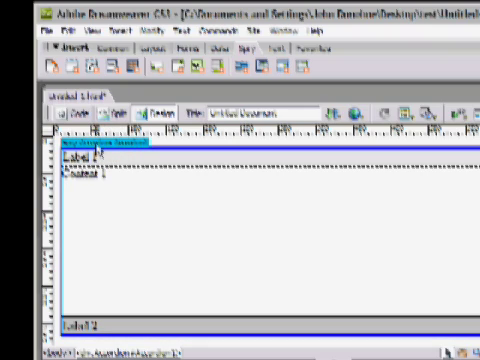
# - Save the page and accept copying the Spry CSS and JavaScript support files
pyautogui.hotkey('ctrl', 's')
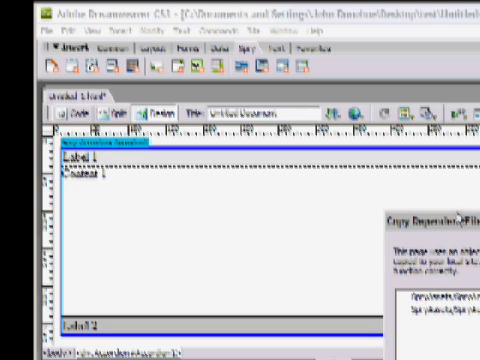
pyautogui.moveTo(459, 222); pyautogui.dragTo(240, 118)
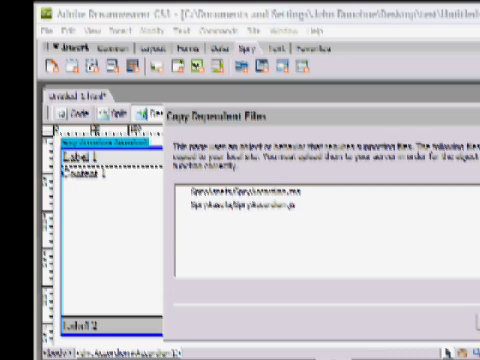
pyautogui.press('Return')
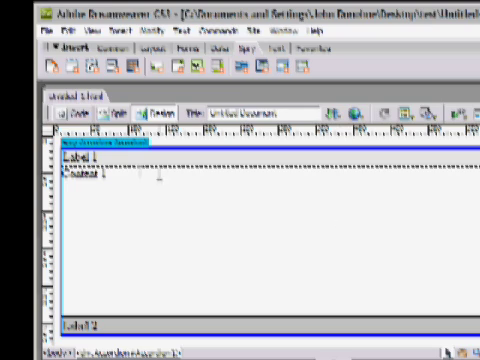
pyautogui.click(46, 33)
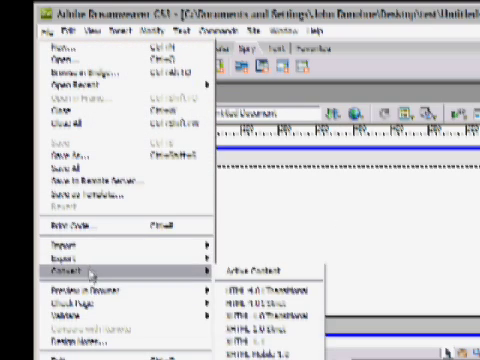
# - Preview the page in Internet Explorer, toggling between the Label 1 and Label 2 panels
pyautogui.moveTo(75, 290)
pyautogui.click(243, 292)
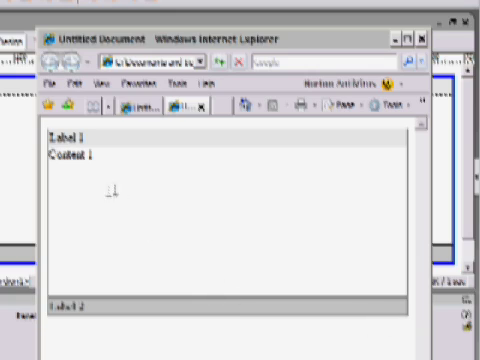
pyautogui.click(77, 308)
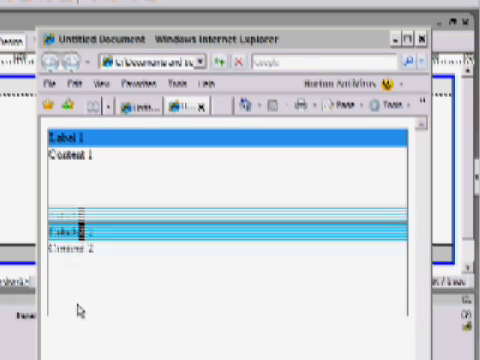
pyautogui.click(89, 141)
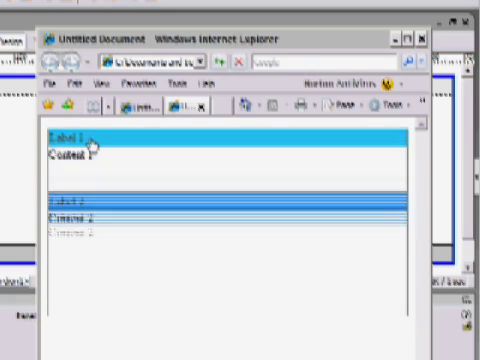
pyautogui.click(91, 306)
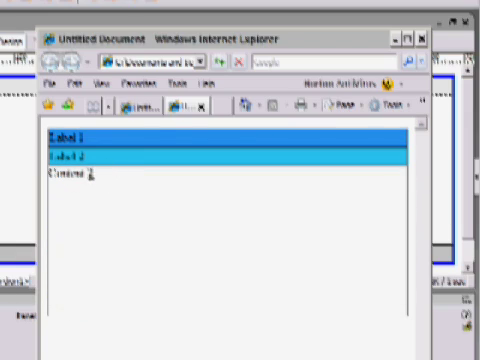
pyautogui.click(93, 173)
pyautogui.tripleClick(93, 173)
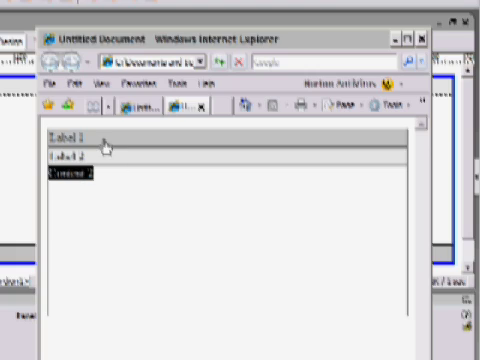
pyautogui.click(105, 147)
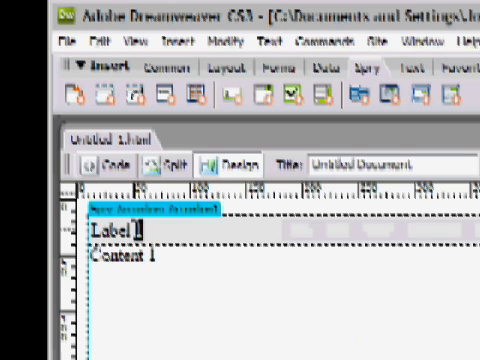
# - Replace Label 1 with 'Question' and Content 1 with 'What is my favorite color?'
pyautogui.moveTo(142, 229); pyautogui.dragTo(90, 229)
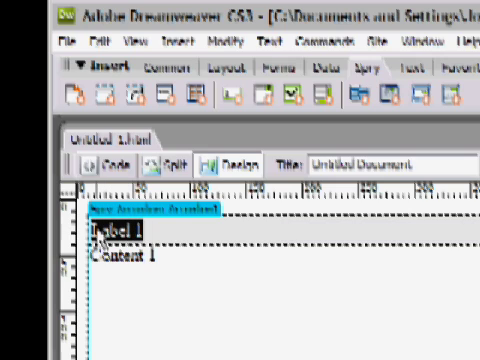
pyautogui.write('Question')
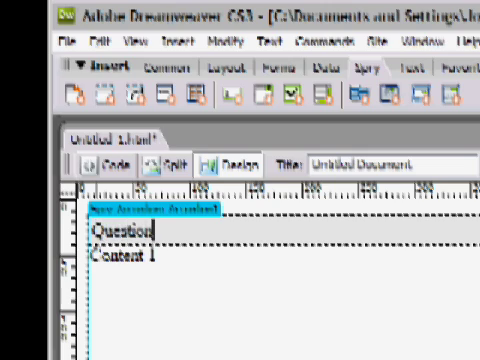
pyautogui.moveTo(168, 257); pyautogui.dragTo(94, 256)
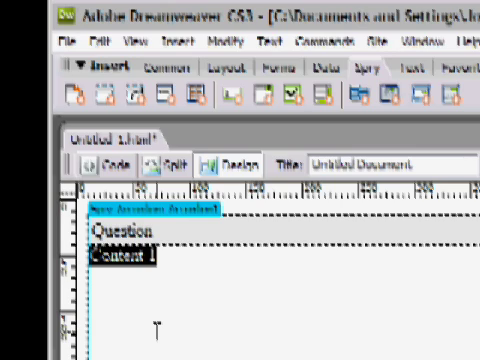
pyautogui.write('What is my ')
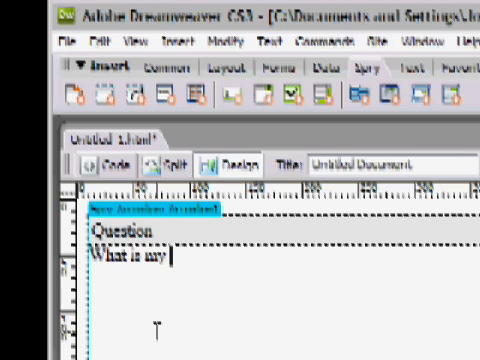
pyautogui.write('favorit')
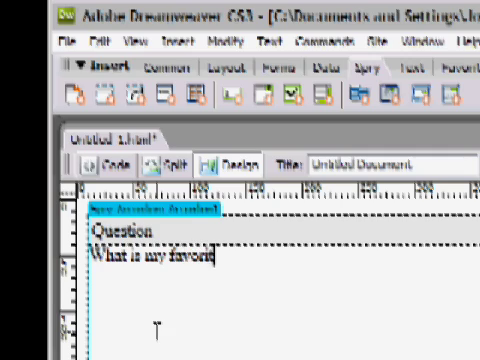
pyautogui.write('e color?')
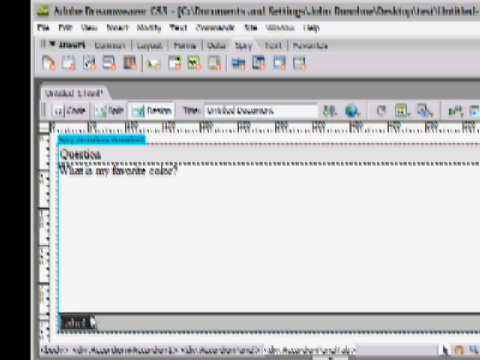
pyautogui.write('Answer')
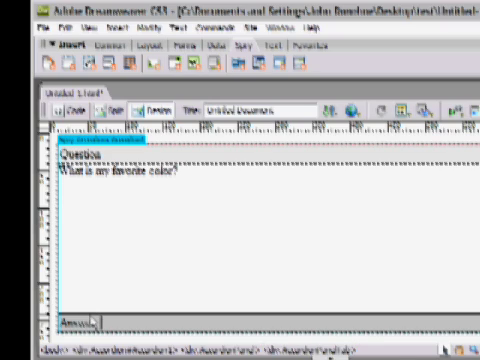
pyautogui.write(' K')
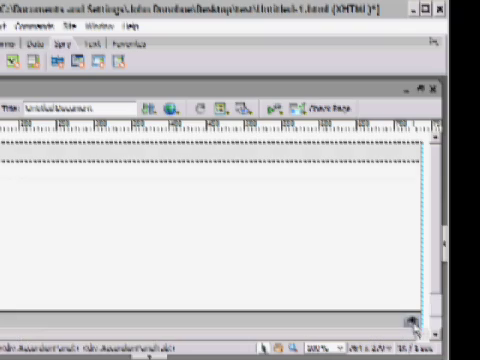
# - Open the 'Answer: Red' panel and replace its Content 2 placeholder with 'Incorrect'
pyautogui.click(416, 320)
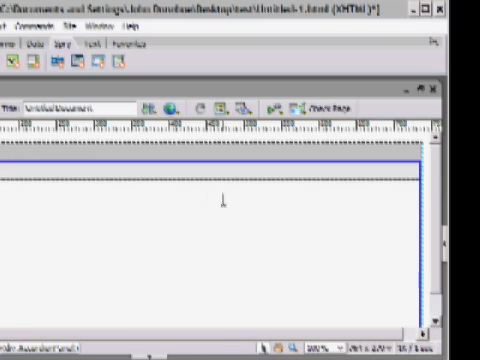
pyautogui.click(18, 184)
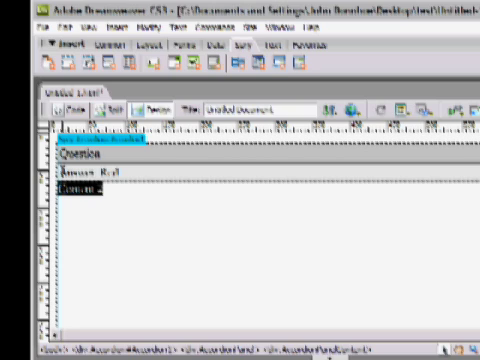
pyautogui.write('Inser')
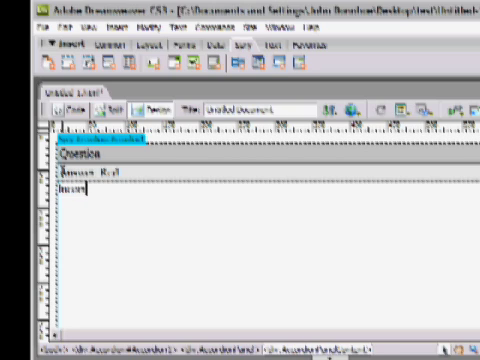
pyautogui.write('t')
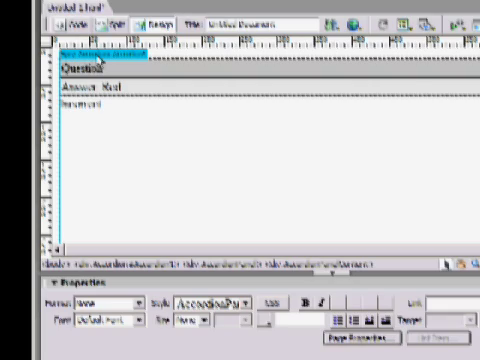
# - Add a third and a fourth panel to the accordion
pyautogui.click(93, 57)
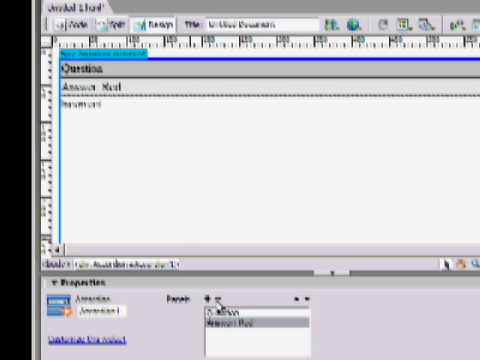
pyautogui.click(208, 298)
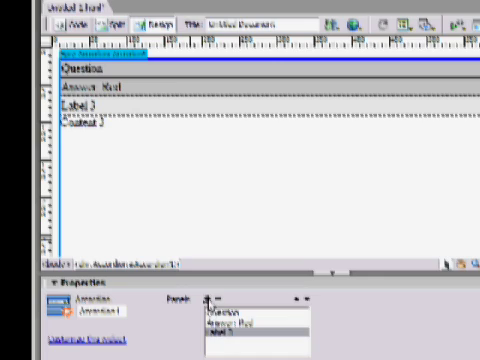
pyautogui.click(207, 299)
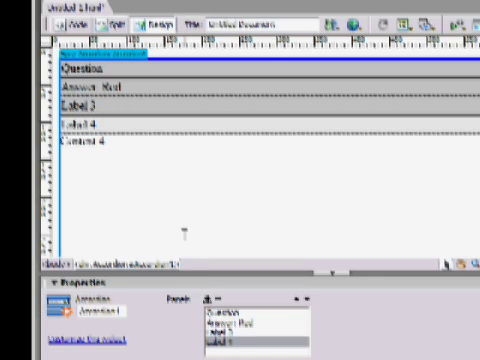
# - Rename Label 3 to 'Answer: Yellow' and replace Content 3 with 'Incorrect'
pyautogui.click(215, 333)
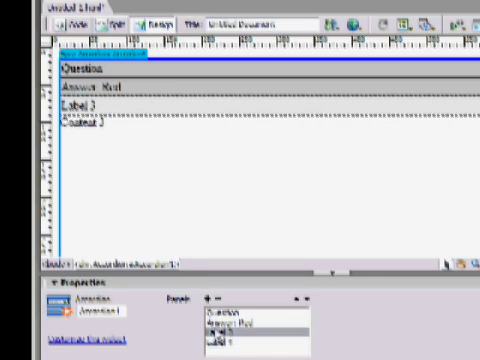
pyautogui.click(95, 104)
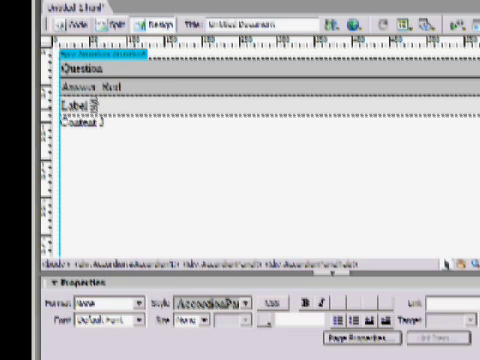
pyautogui.moveTo(95, 104); pyautogui.dragTo(63, 105)
pyautogui.write('A')
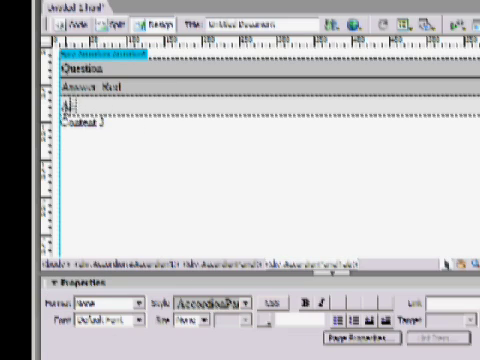
pyautogui.write('nsw')
pyautogui.press('BackSpace')
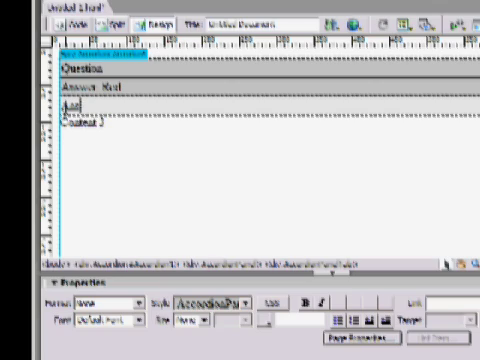
pyautogui.write('wer: Ye')
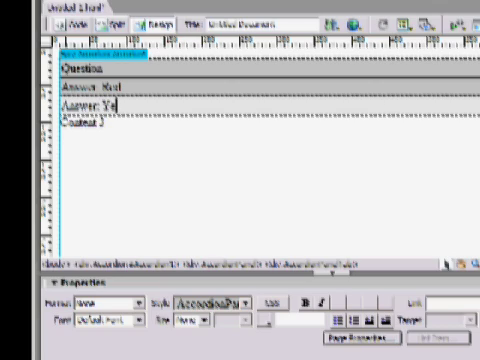
pyautogui.write('llow')
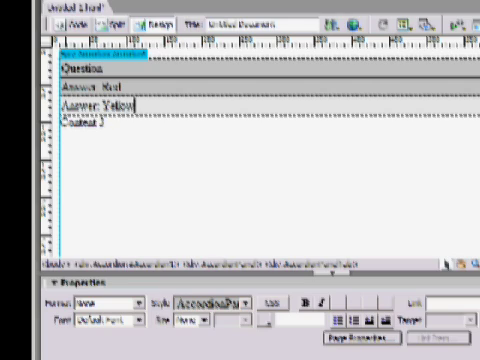
pyautogui.moveTo(103, 121); pyautogui.dragTo(63, 121)
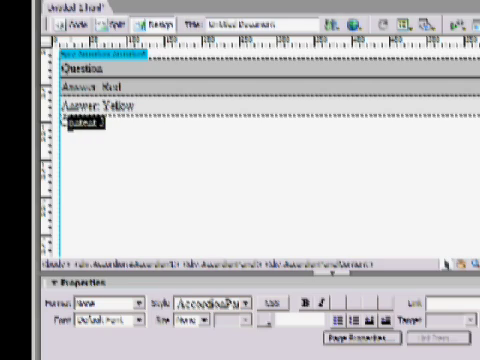
pyautogui.press('BackSpace')
pyautogui.write('Incorr')
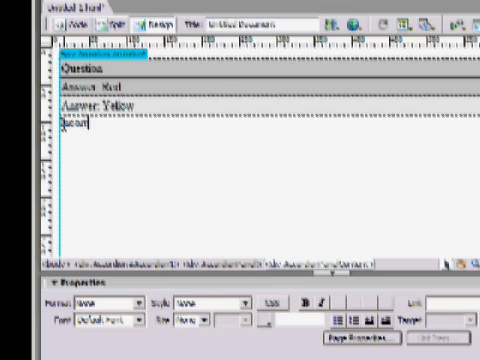
pyautogui.write('ect')
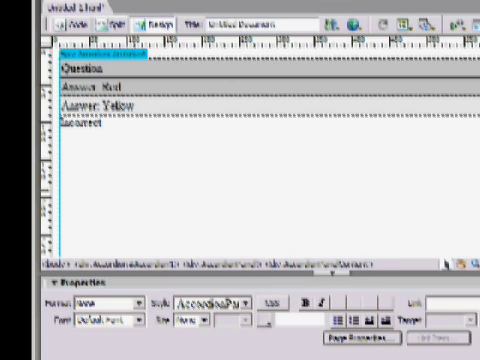
pyautogui.scroll(-2, 250, 150)
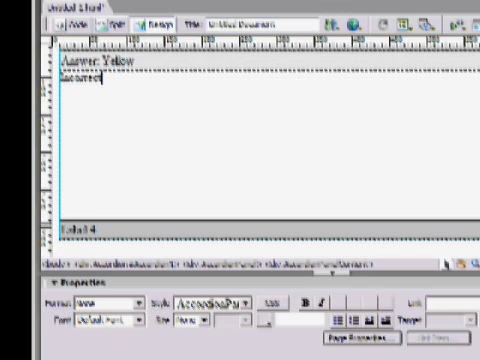
# - Rename Label 4 to 'Answer: Green' and replace Content 4 with 'Yay! Correct!'
pyautogui.click(80, 229)
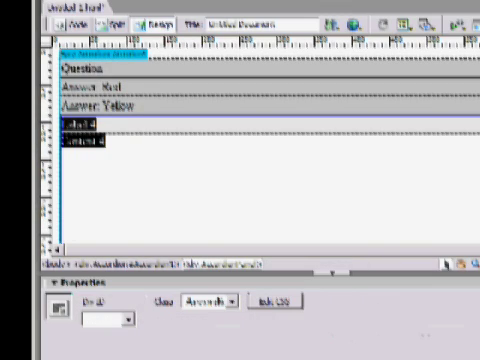
pyautogui.moveTo(100, 125); pyautogui.dragTo(64, 125)
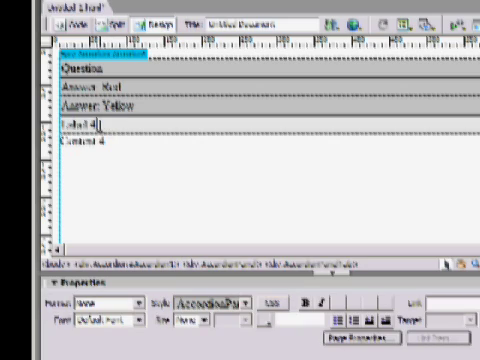
pyautogui.write('A')
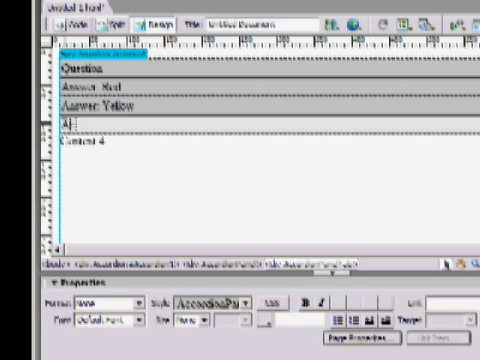
pyautogui.write('nswer: G')
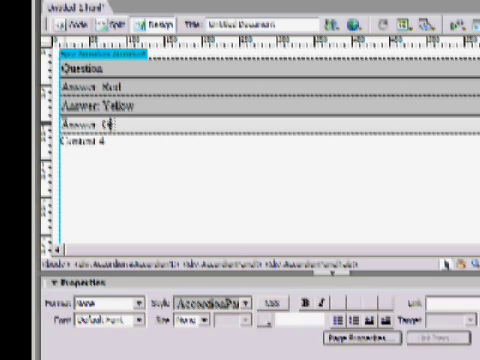
pyautogui.write('reen')
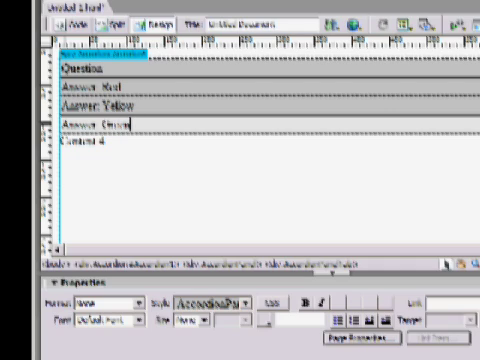
pyautogui.moveTo(107, 148); pyautogui.dragTo(62, 142)
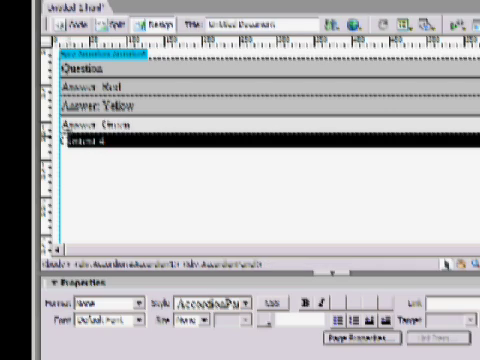
pyautogui.press('BackSpace')
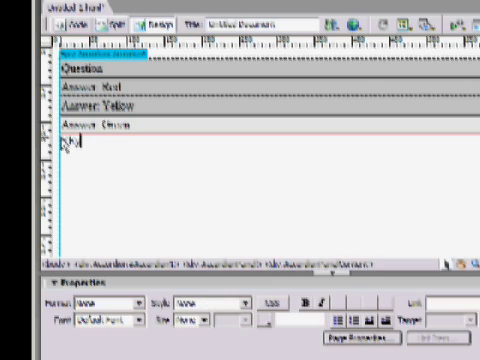
pyautogui.write('Car')
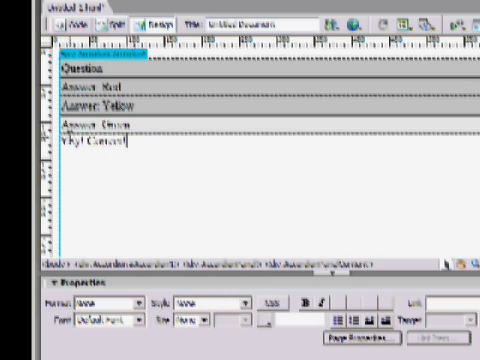
pyautogui.click(70, 140)
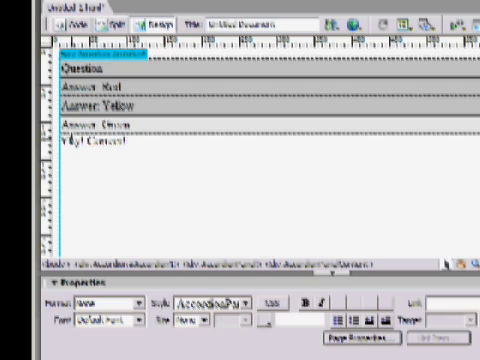
pyautogui.click(73, 140)
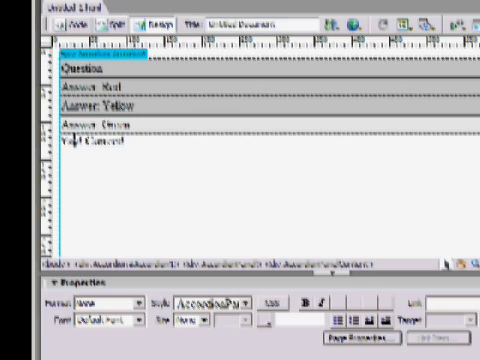
# - Preview the quiz page in Internet Explorer with F12
pyautogui.hotkey('alt', 'f')
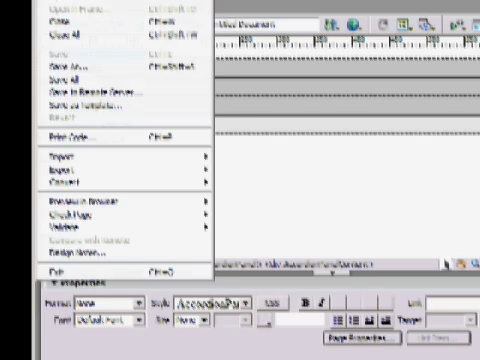
pyautogui.press('Right')
pyautogui.press('Right')
pyautogui.press('Right')
pyautogui.press('F12')
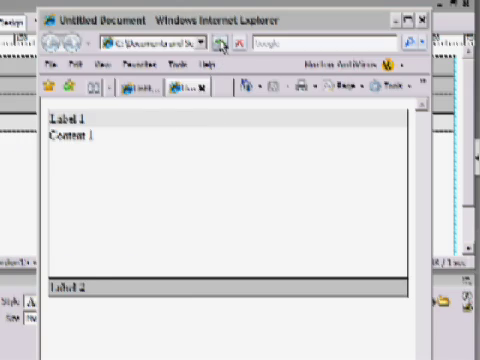
# - Maximize the preview and open the Red, Yellow and Green answer panels to check feedback
pyautogui.click(220, 45)
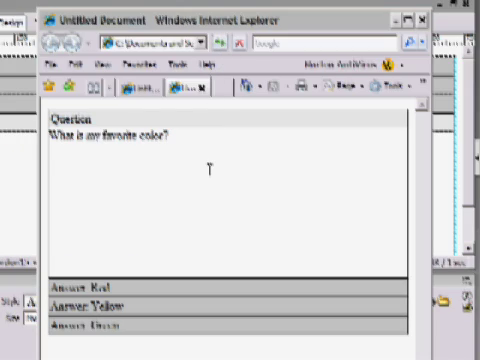
pyautogui.click(95, 290)
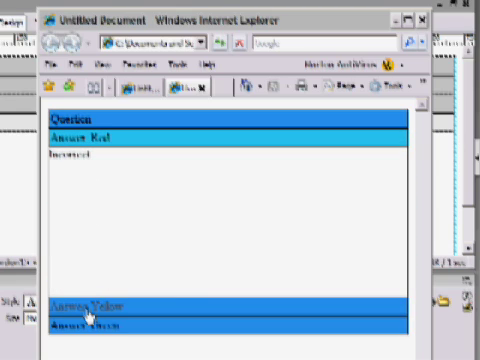
pyautogui.click(88, 314)
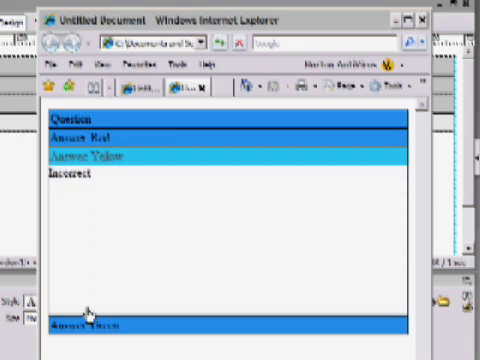
pyautogui.click(83, 326)
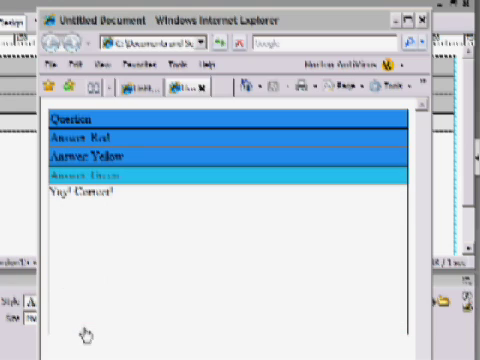